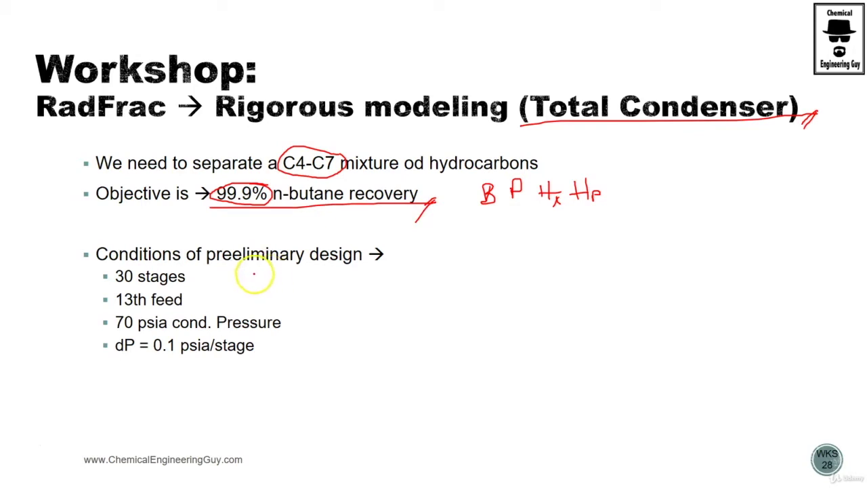
Draw a red ink brace marking the four preliminary design conditions on the slide.
mouse_move(100, 273)
mouse_down()
mouse_move(81, 323)
mouse_move(84, 372)
mouse_up()
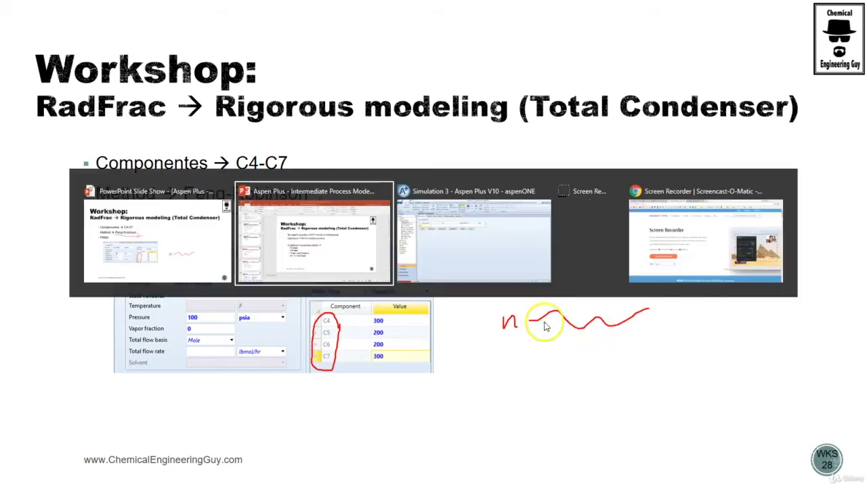
In Simulation 3, enter components C4 and C5 (n-butane, n-pentane).
click(512, 232)
click(175, 150)
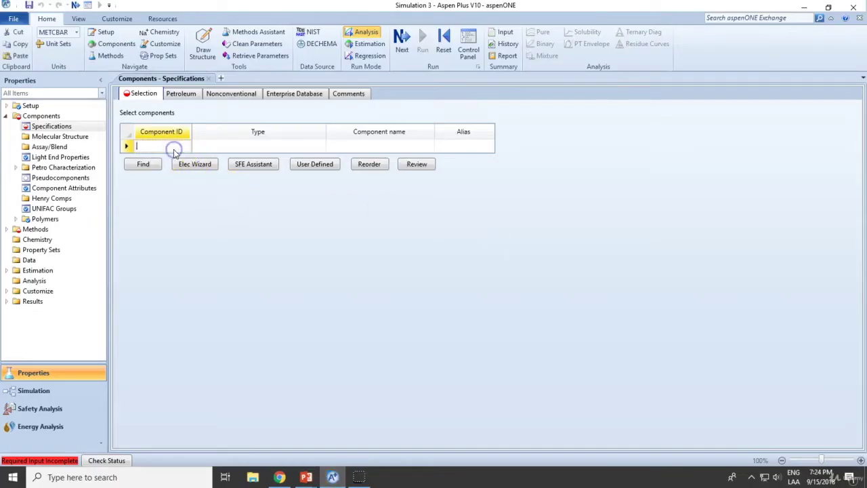
text(C4)
key(Return)
click(173, 160)
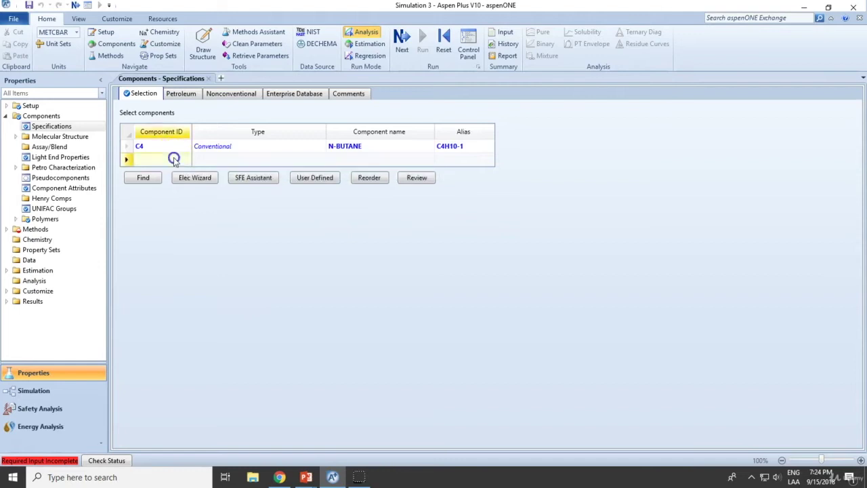
text(C5)
key(Return)
Add components C6 and C7 (n-hexane, n-heptane) to the list.
click(159, 176)
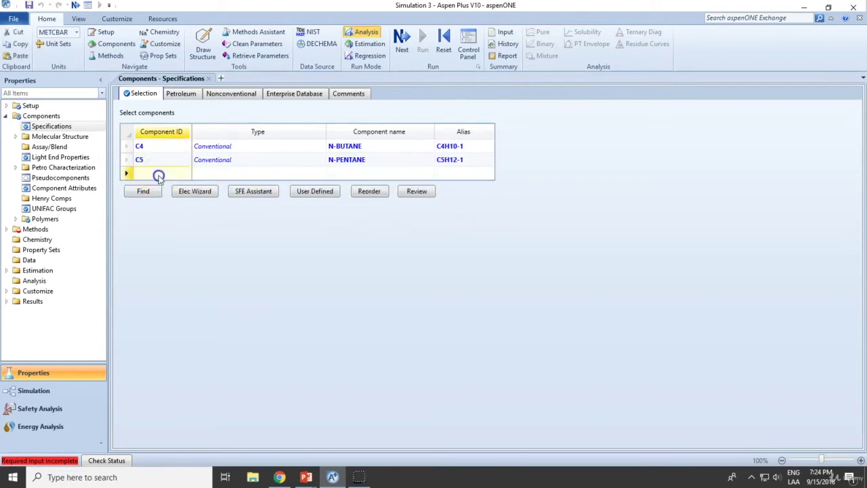
text(C6)
key(Return)
click(157, 187)
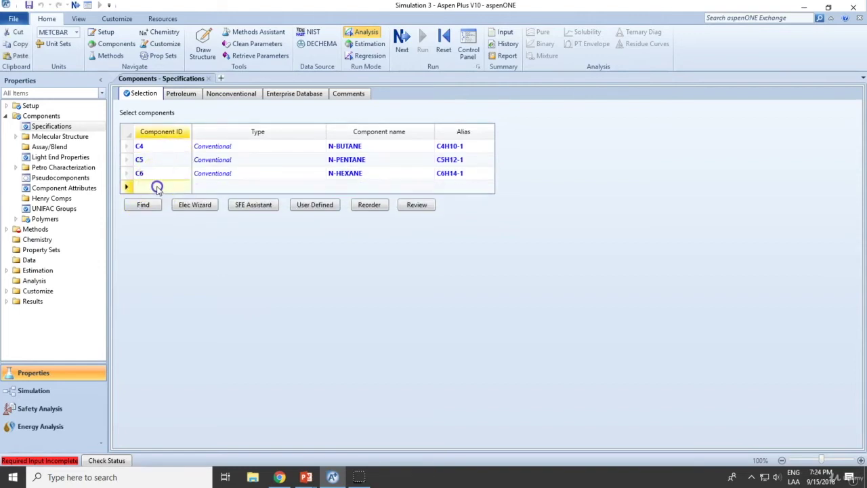
text(C7)
key(Return)
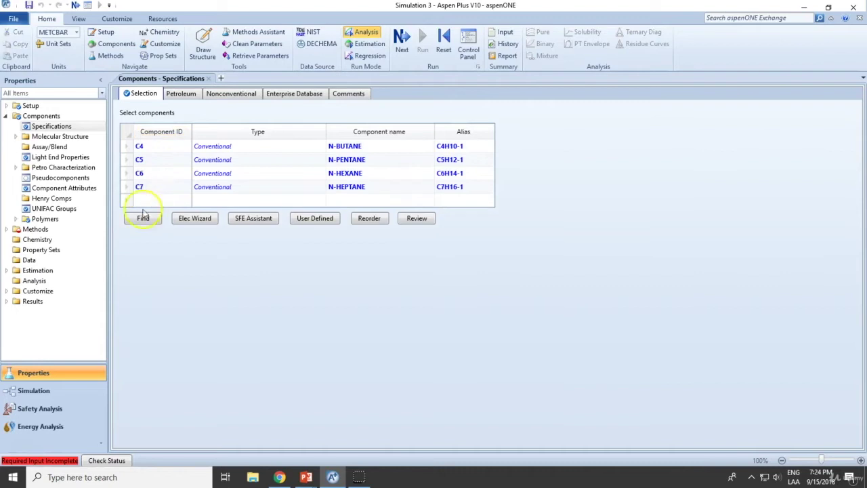
Set the property method to PENG-ROB.
click(58, 229)
click(301, 126)
text(PENG-ROB)
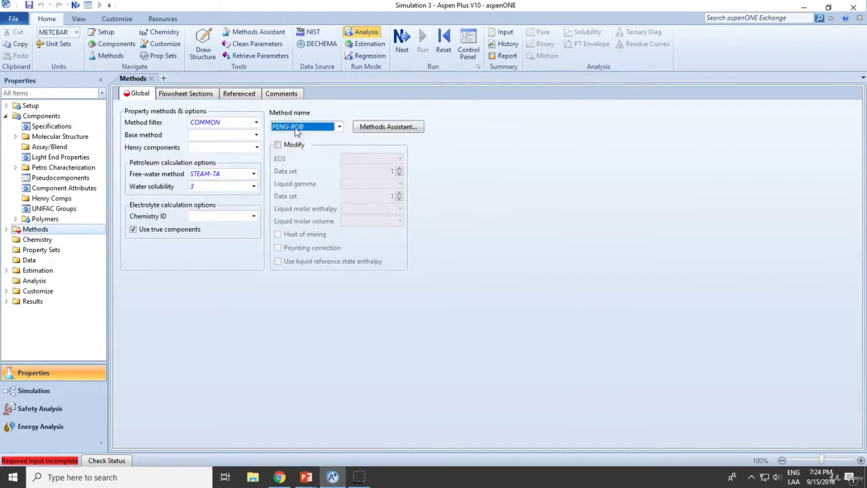
key(Return)
Advance past binary parameters and run the property analysis.
click(407, 57)
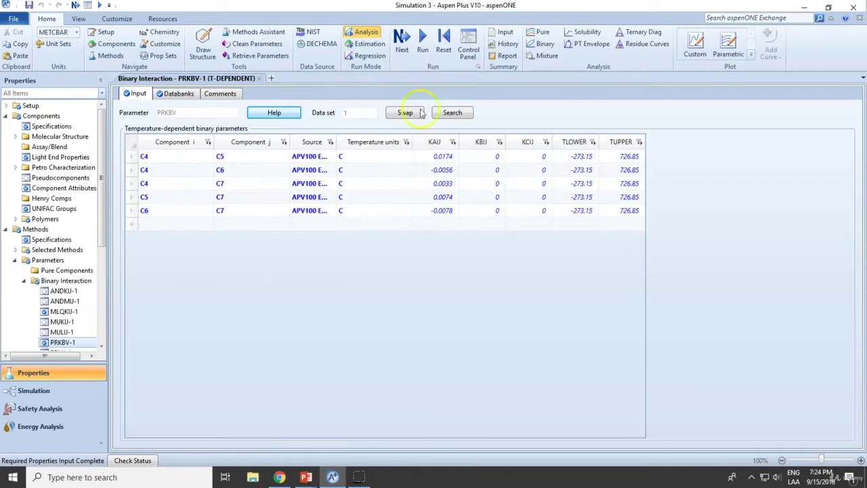
click(405, 42)
click(411, 285)
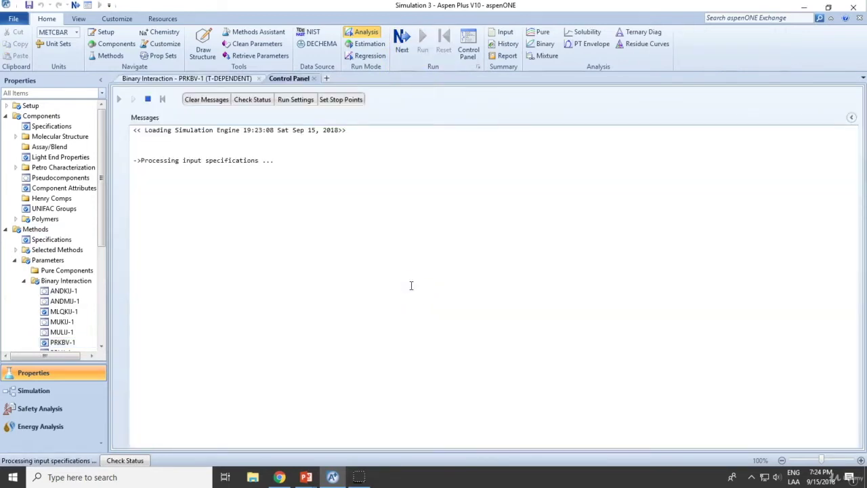
In the simulation environment, place RadFrac column B1 on the flowsheet.
click(46, 398)
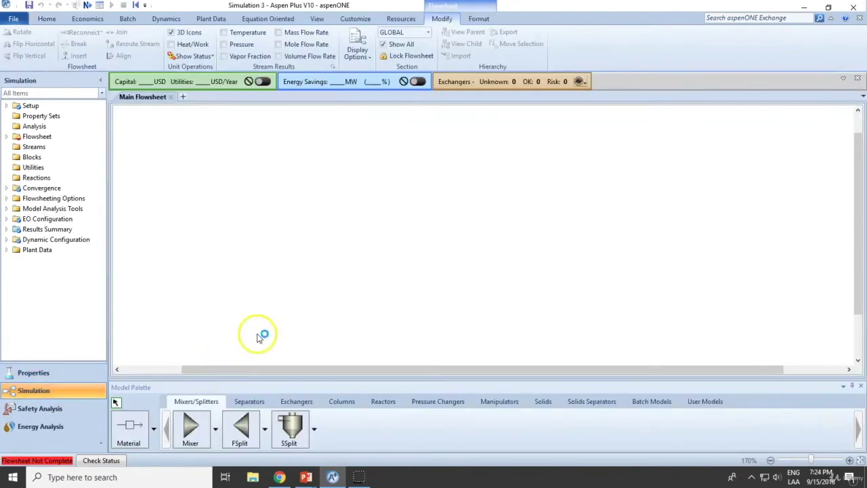
click(341, 403)
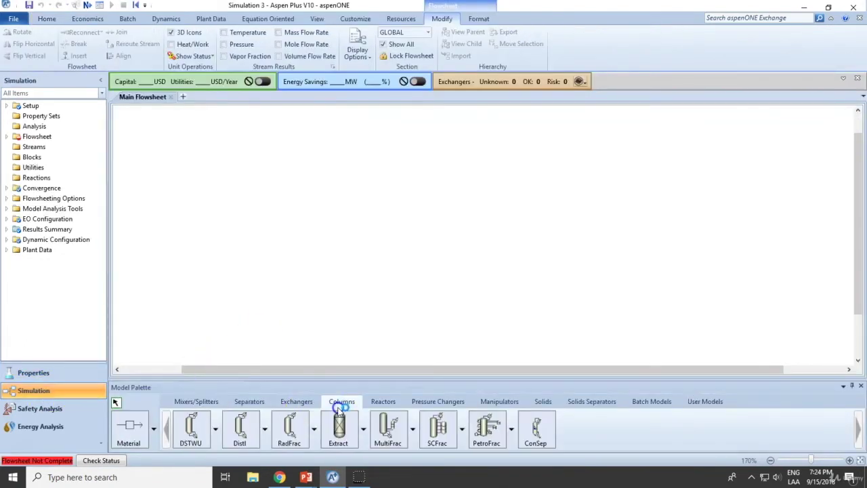
click(284, 430)
click(369, 216)
Draw material streams for the column's feed, distillate and bottoms.
click(123, 435)
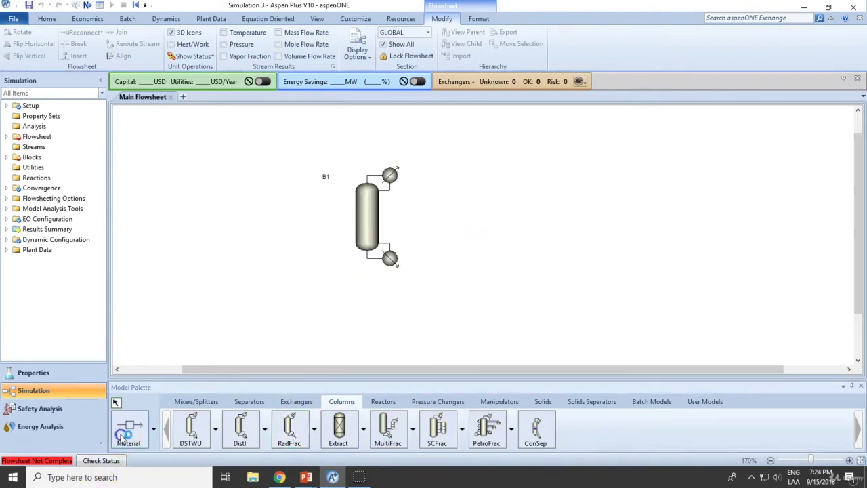
click(209, 217)
click(351, 217)
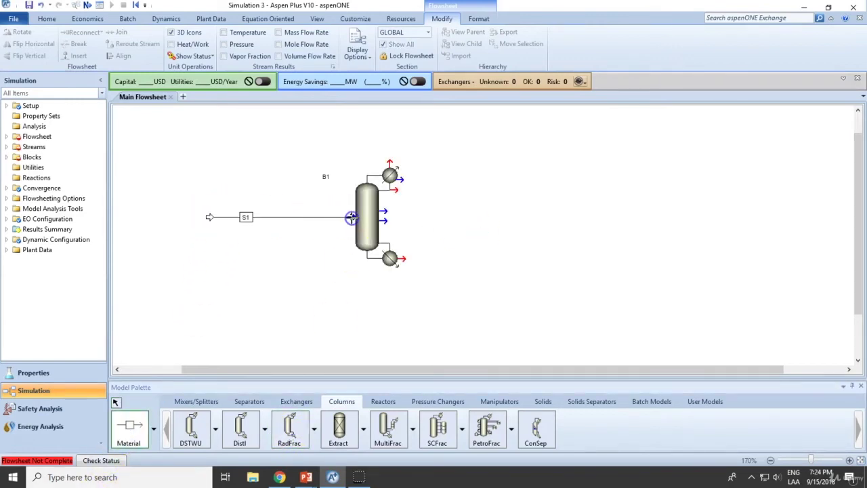
click(397, 189)
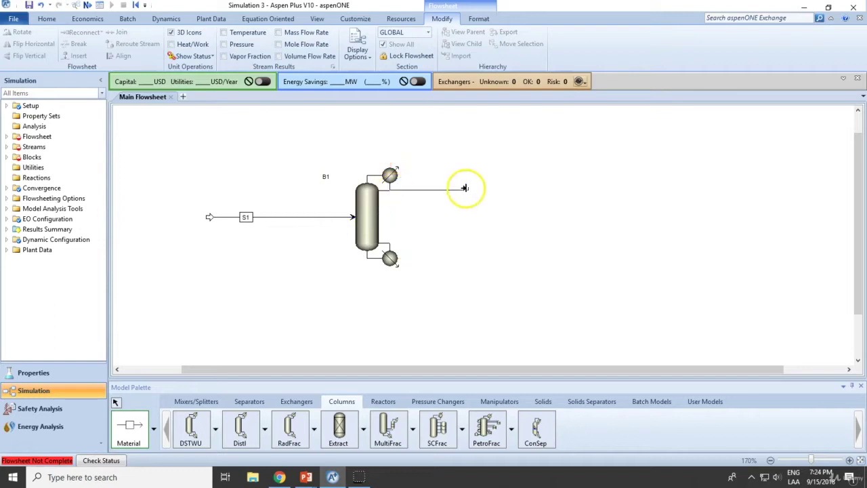
click(465, 188)
click(399, 258)
click(477, 256)
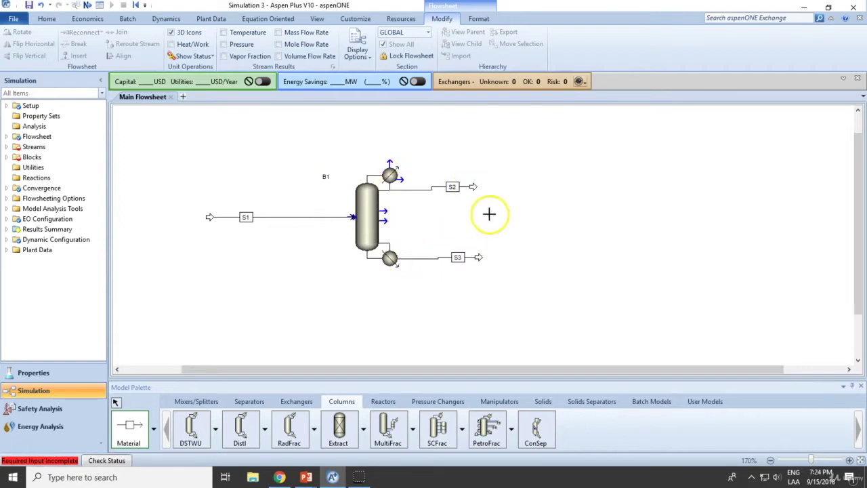
right_click(489, 214)
Rename the distillate stream D and the bottoms stream B.
click(451, 186)
text(D)
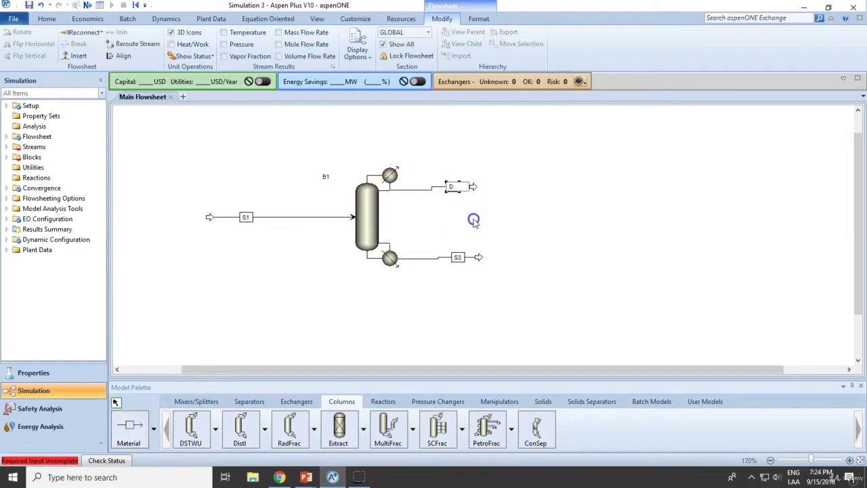
click(458, 256)
text(B)
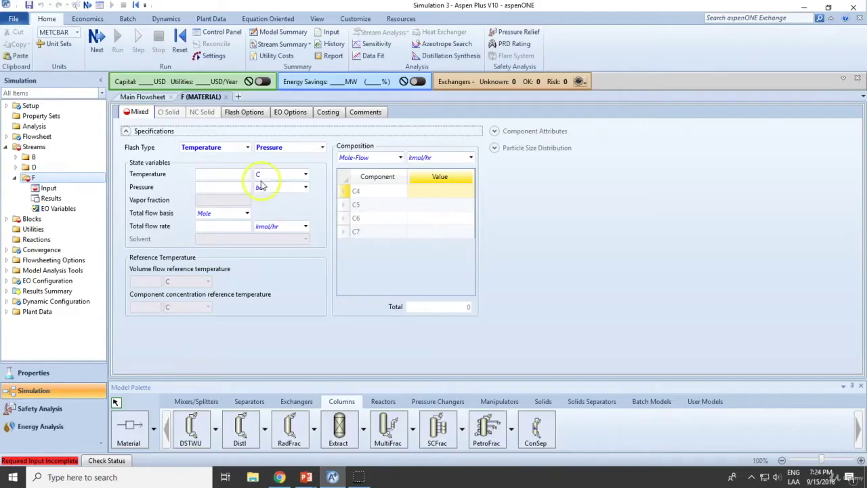
Specify feed F in ENG units: vapor fraction 0, 100 psia, C4–C7 at 300/200/200/300 lbmol/hr.
click(248, 147)
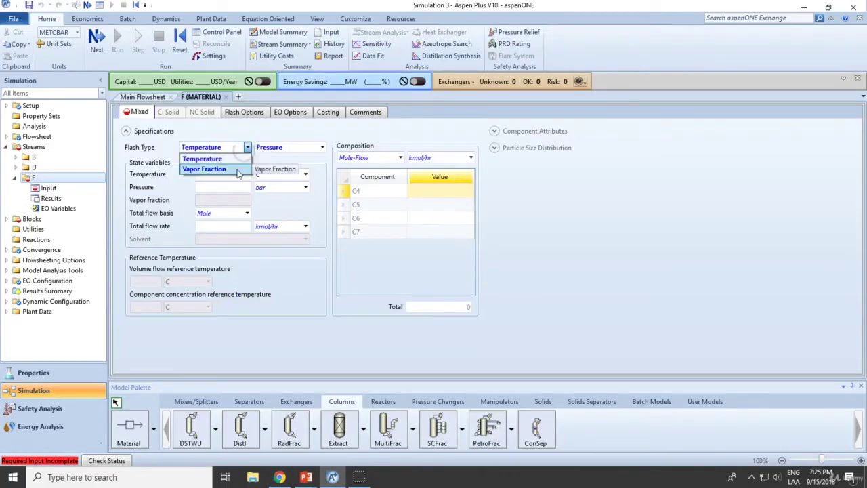
click(237, 170)
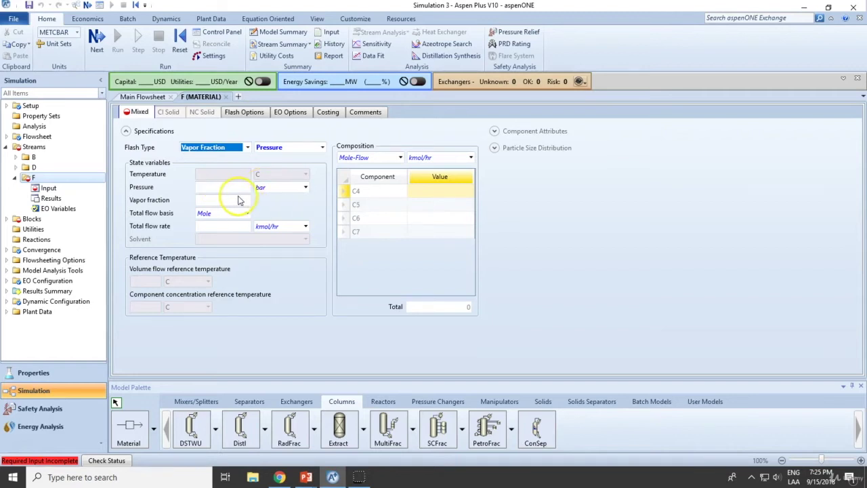
click(239, 187)
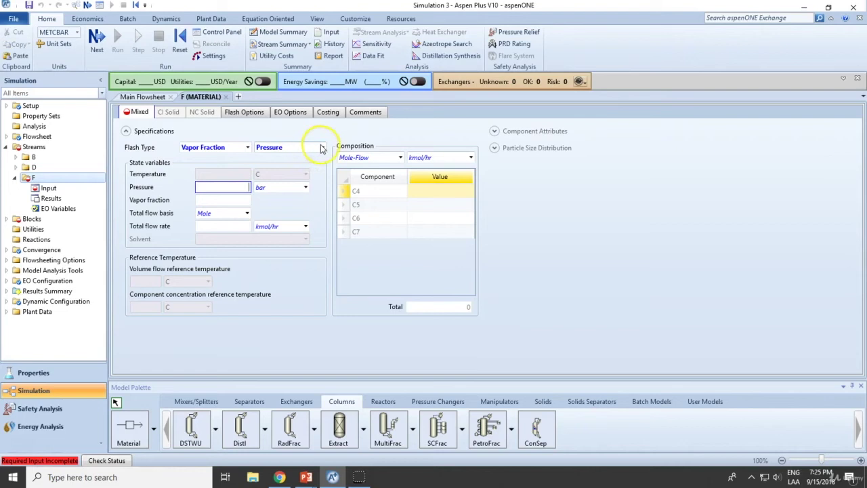
click(58, 32)
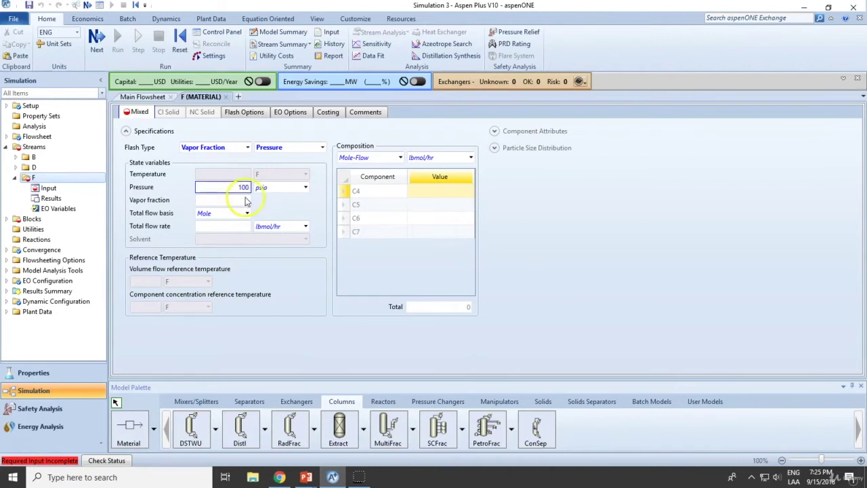
click(244, 200)
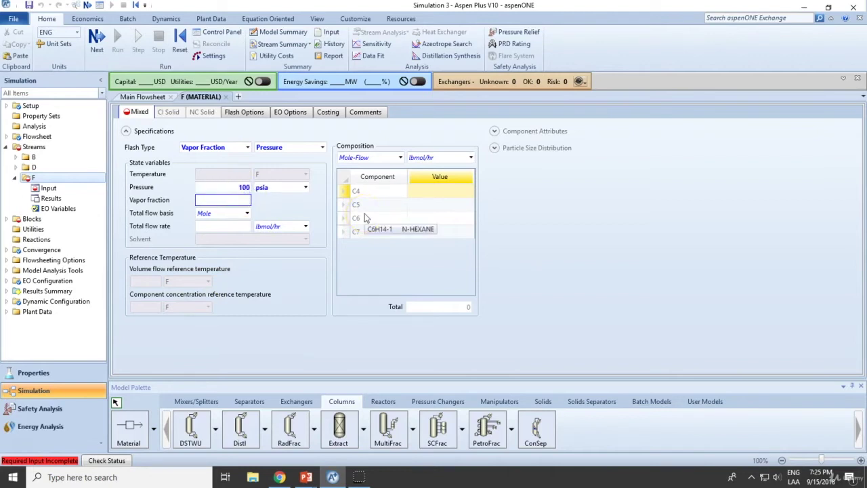
click(312, 258)
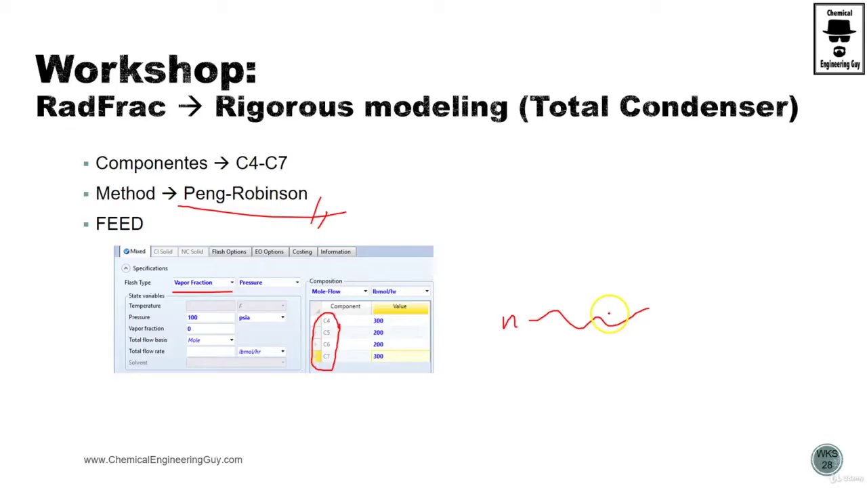
key(Right)
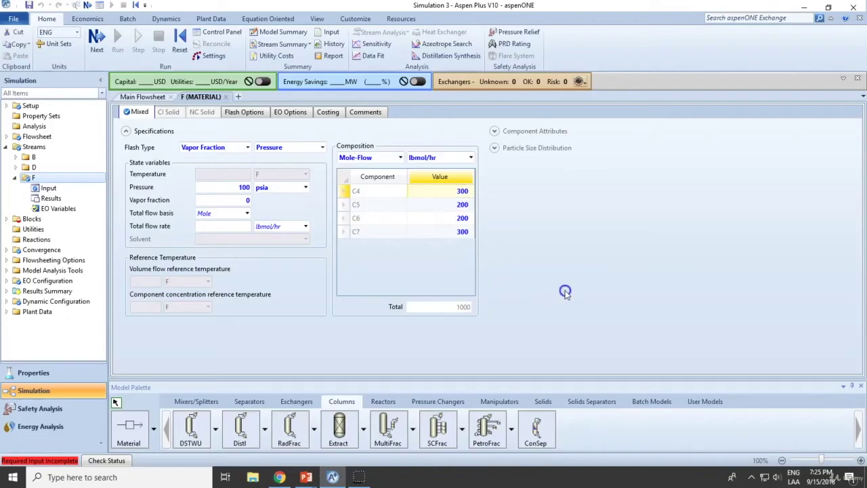
click(143, 96)
Configure B1 with 30 stages, total condenser, 300 lbmol/hr distillate and reflux ratio 1.87.
double_click(377, 216)
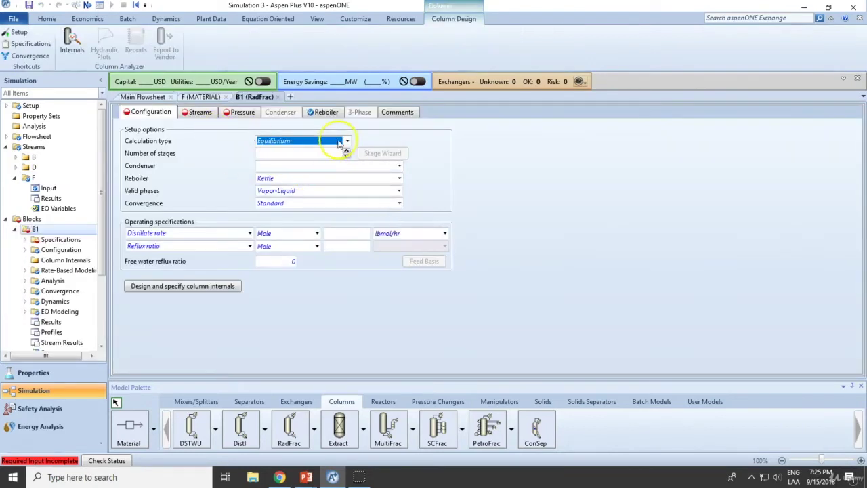
click(327, 155)
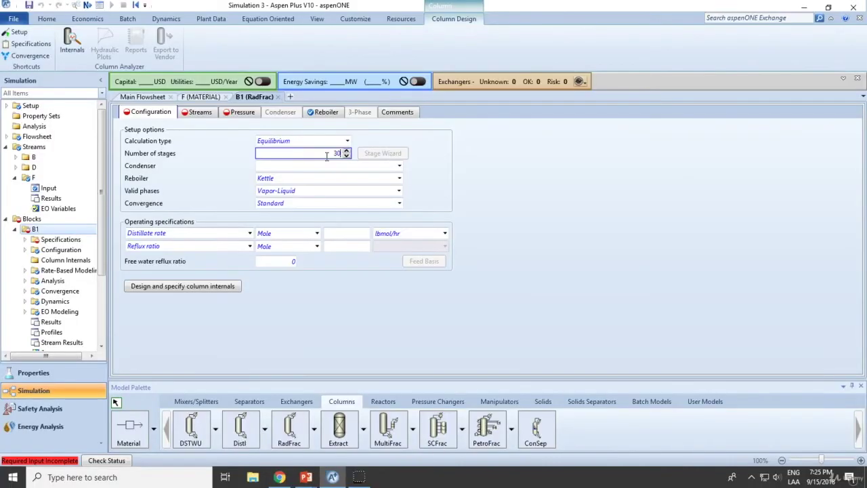
text(30)
click(360, 167)
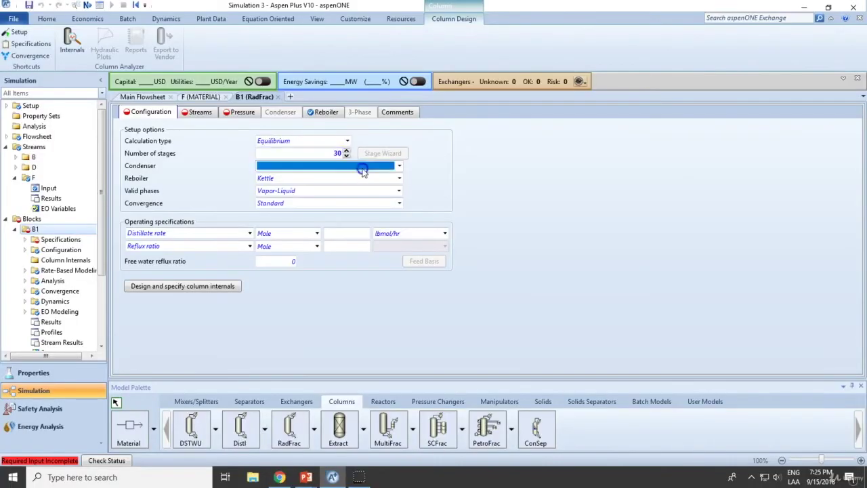
click(399, 165)
click(270, 177)
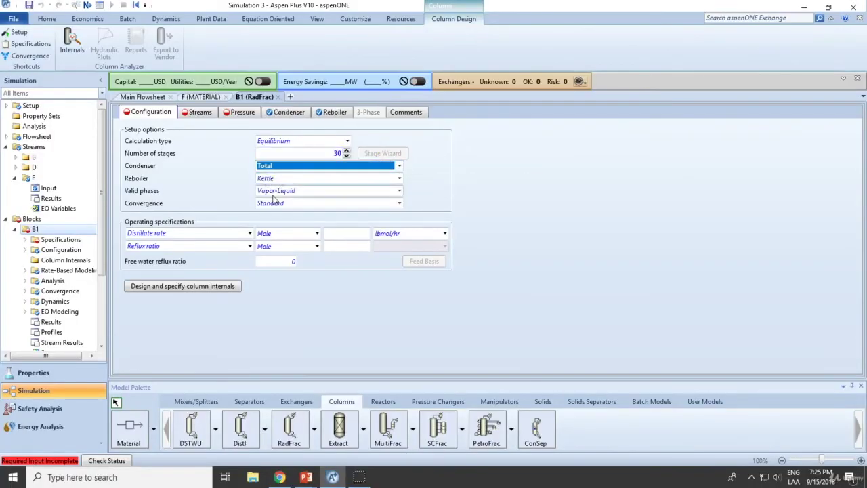
click(329, 178)
click(334, 193)
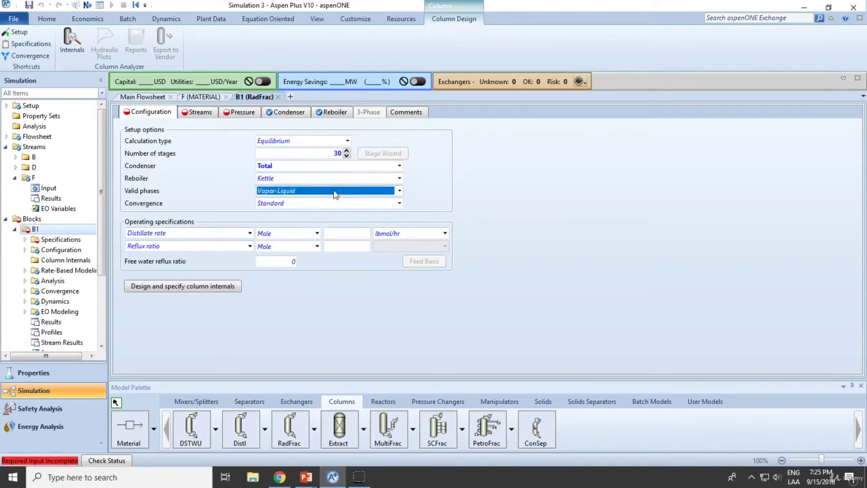
click(317, 203)
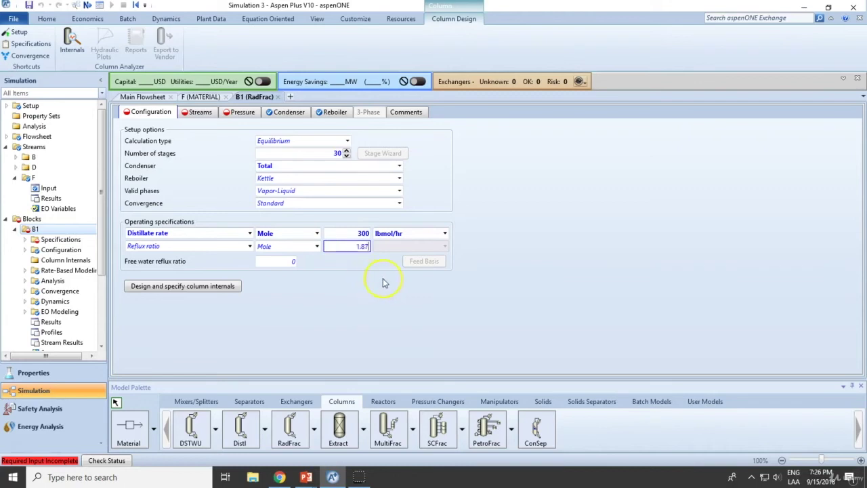
key(Return)
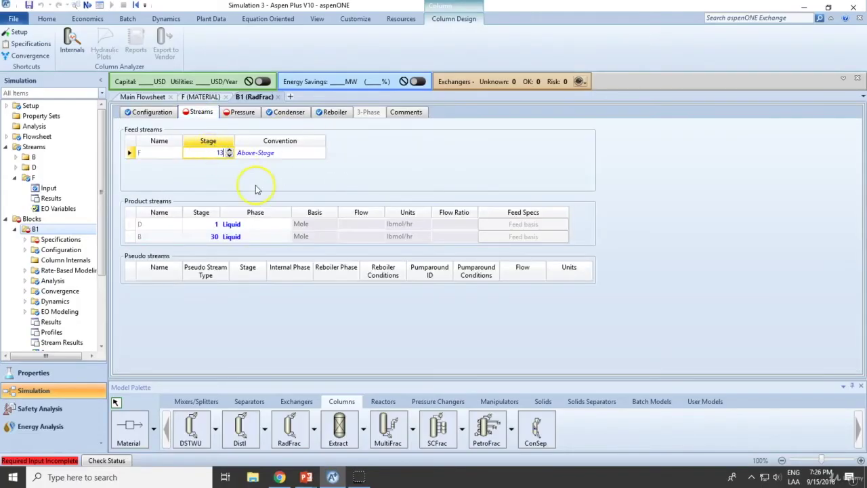
Check the workshop slide's column specifications, then return to the column setup forms.
key(alt+Tab)
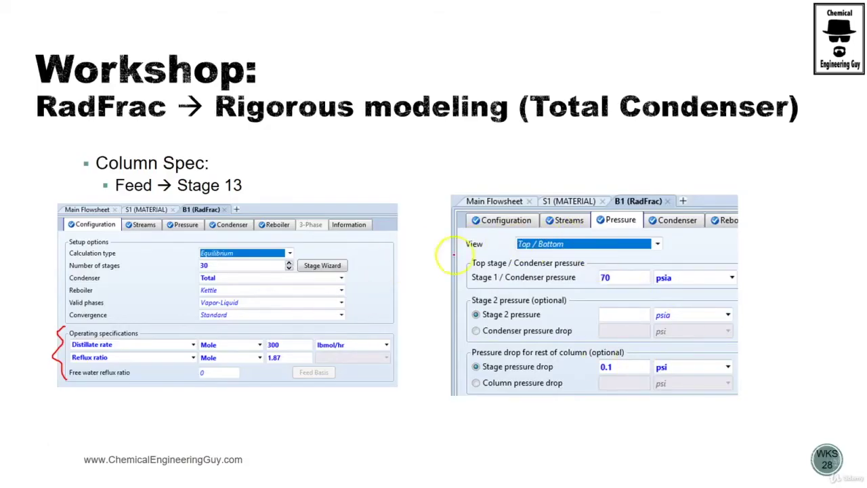
key(alt+Tab)
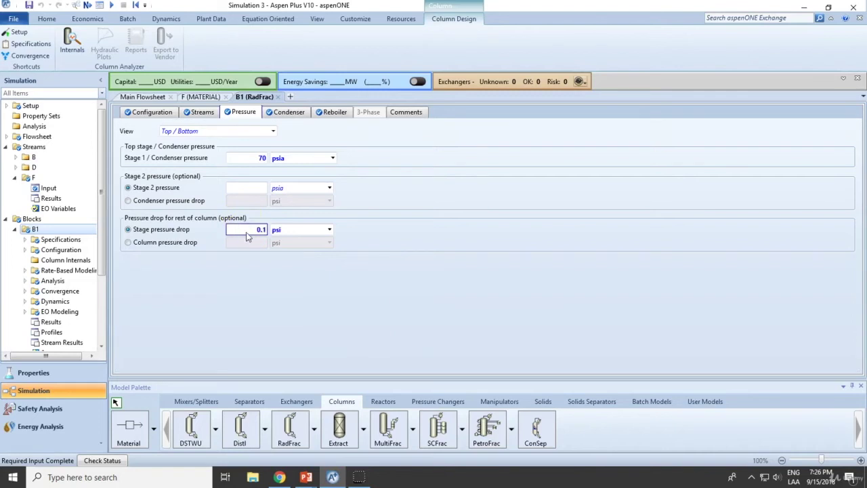
Run the simulation from the main flowsheet.
click(146, 97)
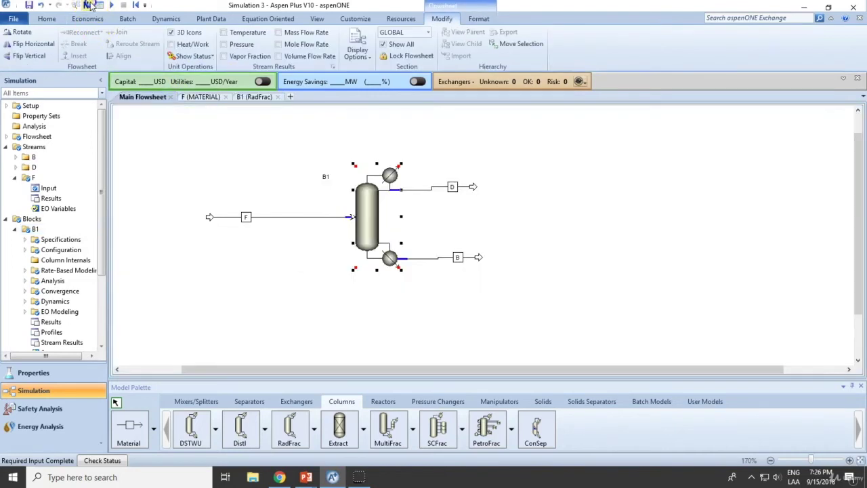
click(90, 6)
click(489, 261)
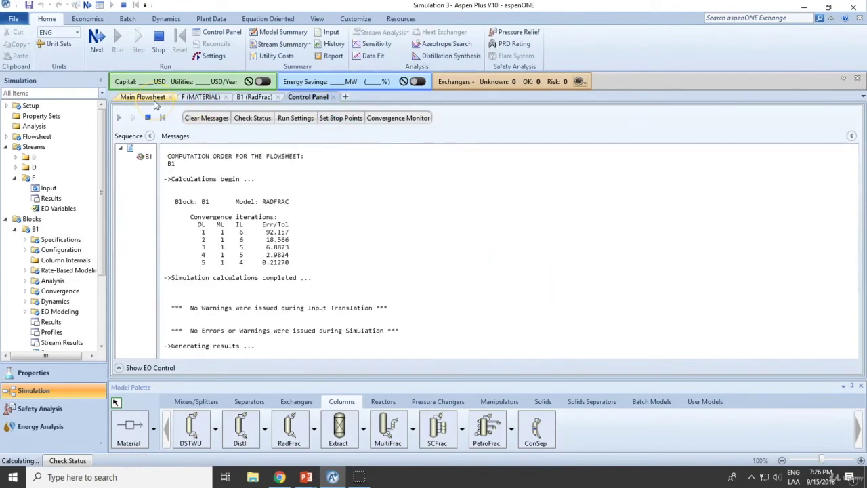
Open B1's stream results and read the C4 mole fractions in B and D.
click(143, 97)
right_click(369, 203)
click(397, 237)
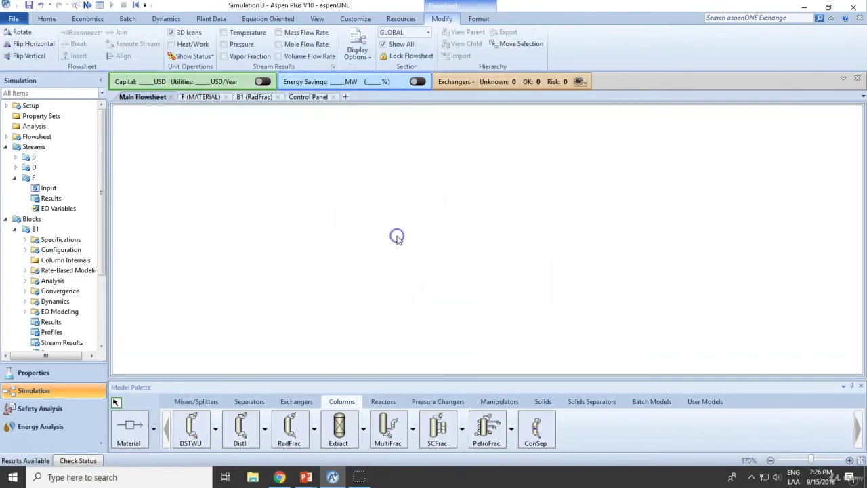
scroll(345, 215, down, 2)
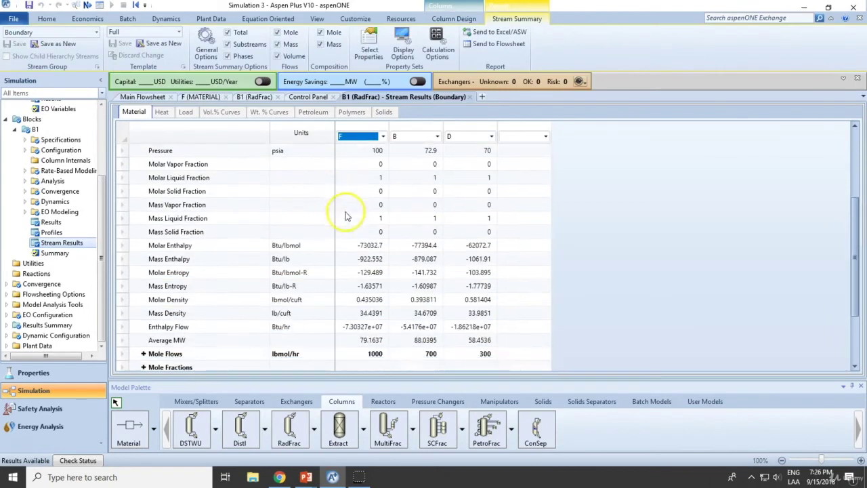
scroll(345, 215, down, 2)
click(143, 299)
scroll(576, 338, down, 1)
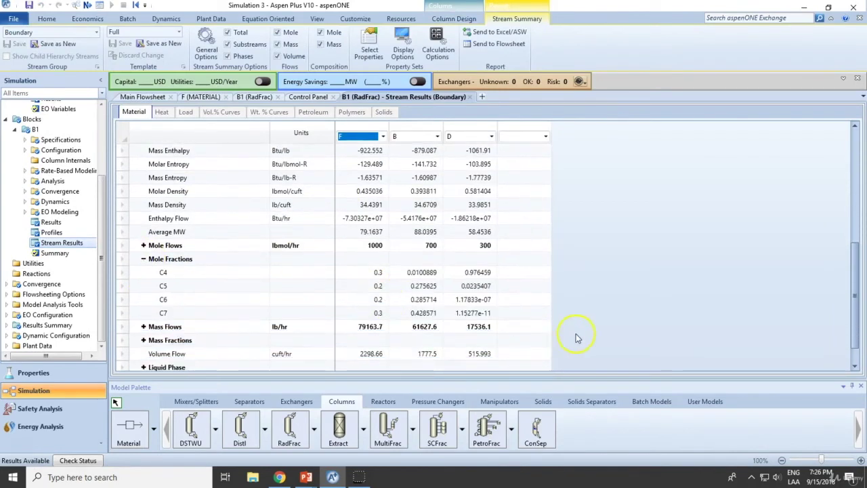
scroll(576, 338, down, 1)
click(423, 245)
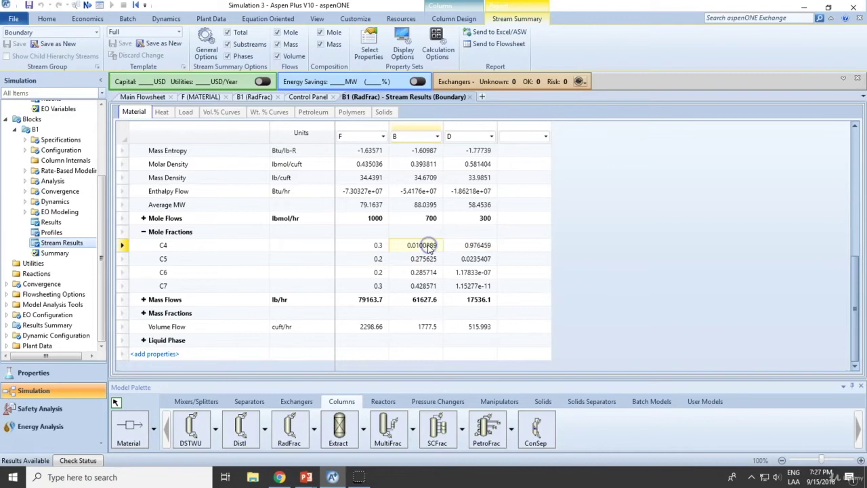
click(483, 250)
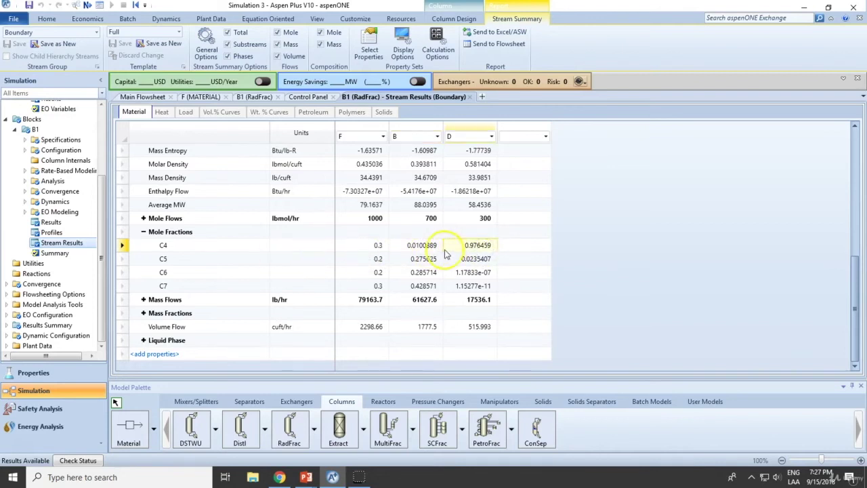
Show component mole flows and read the C4 flows in bottoms B and distillate D.
click(143, 232)
click(143, 273)
scroll(474, 278, down, 1)
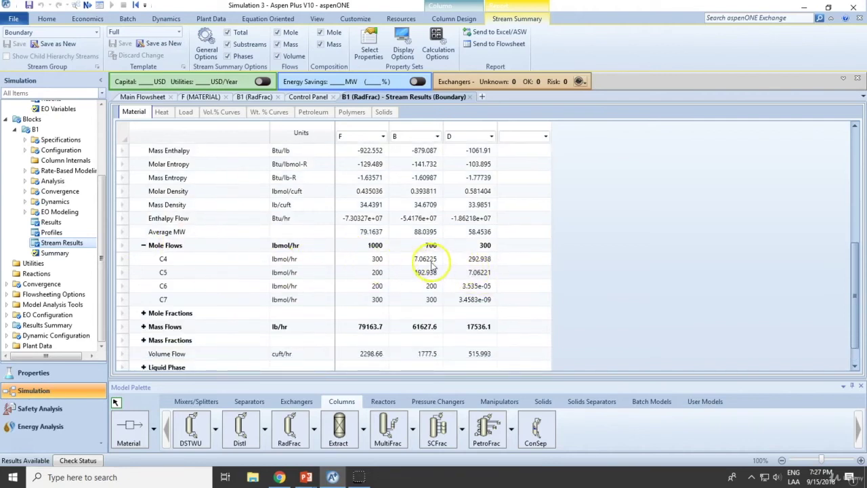
click(431, 262)
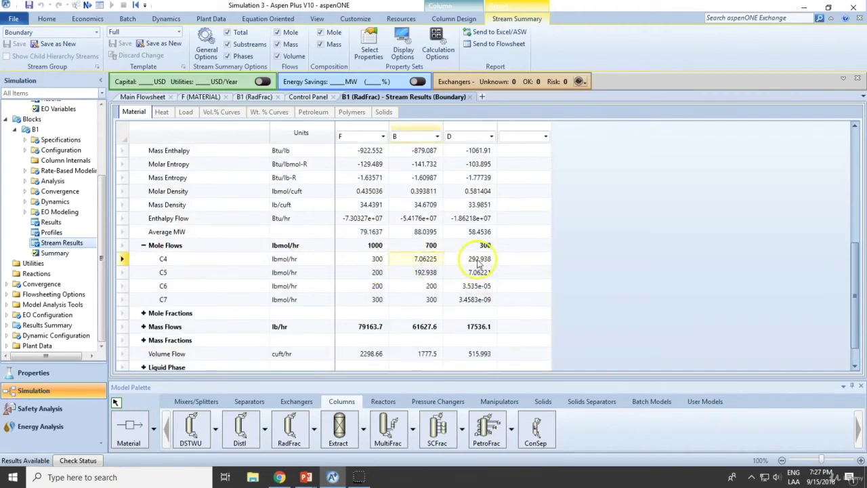
click(477, 262)
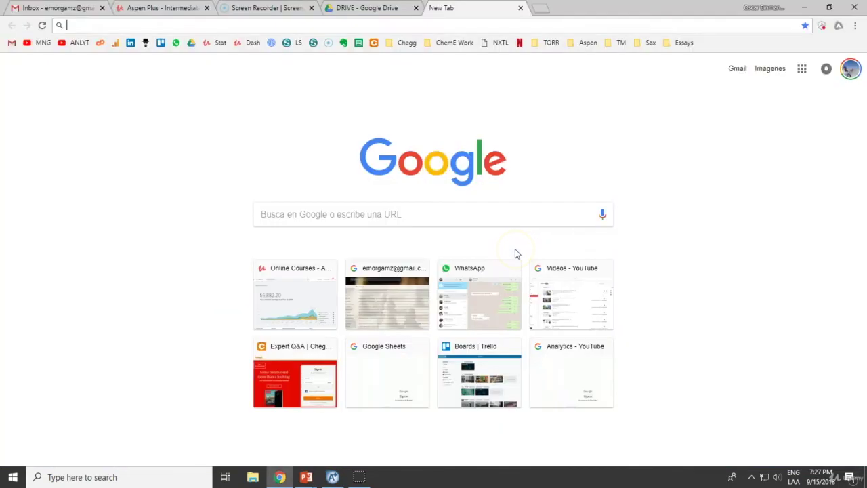
Compute n-butane recovery 292/(300) ≈ 0.973 in Chrome's address bar, then return to Aspen.
text(292/)
key(alt+Tab)
key(alt+Tab)
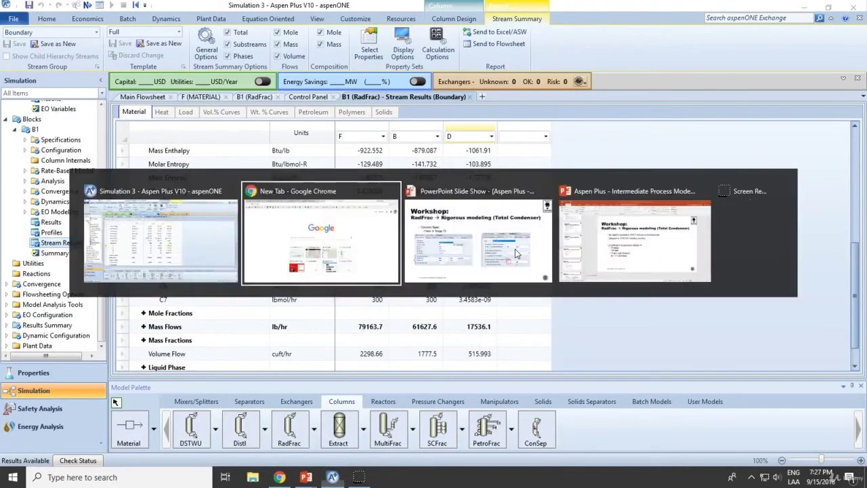
text(/(292)
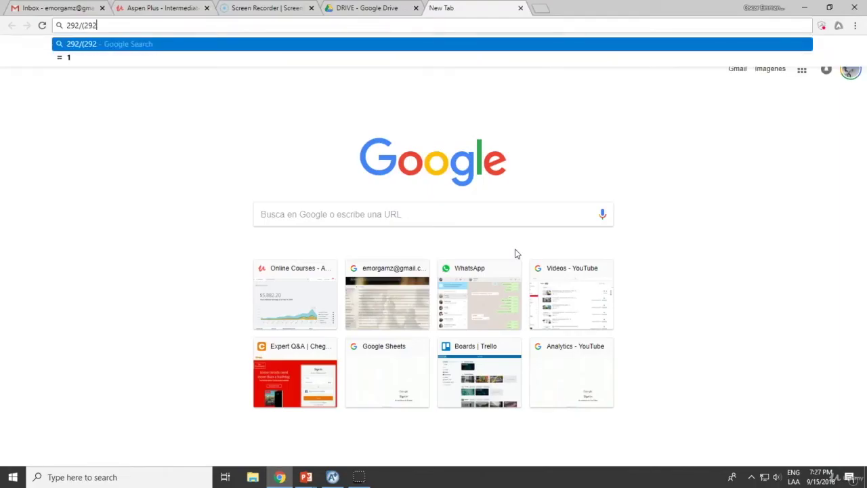
key(BackSpace)
key(BackSpace)
key(BackSpace)
text(300))
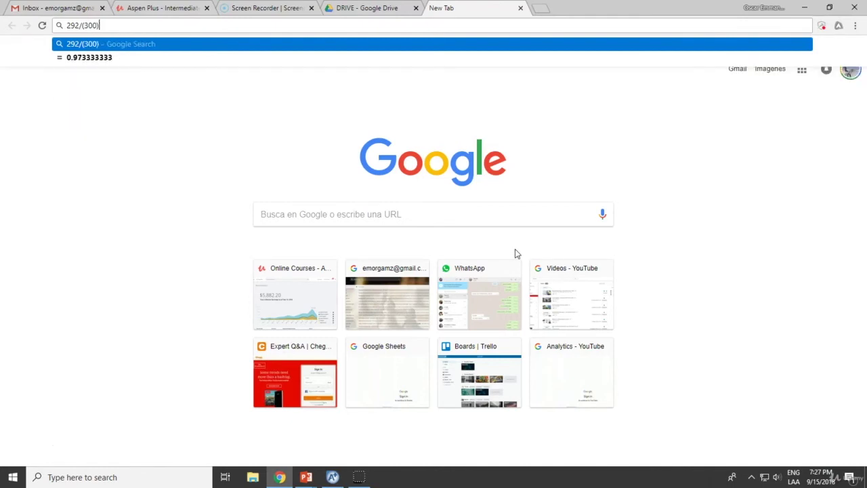
key(alt+Tab)
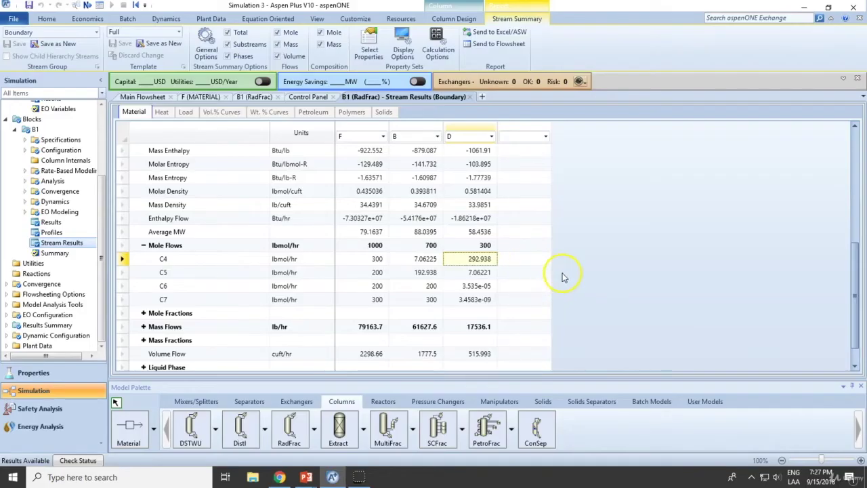
key(alt+Tab)
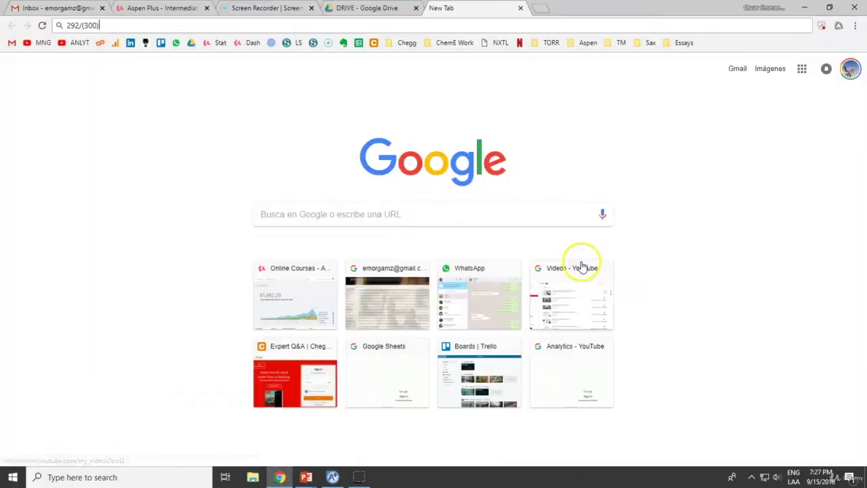
key(alt+Tab)
Change B1's reflux ratio to 3.5 and rerun the simulation.
click(141, 97)
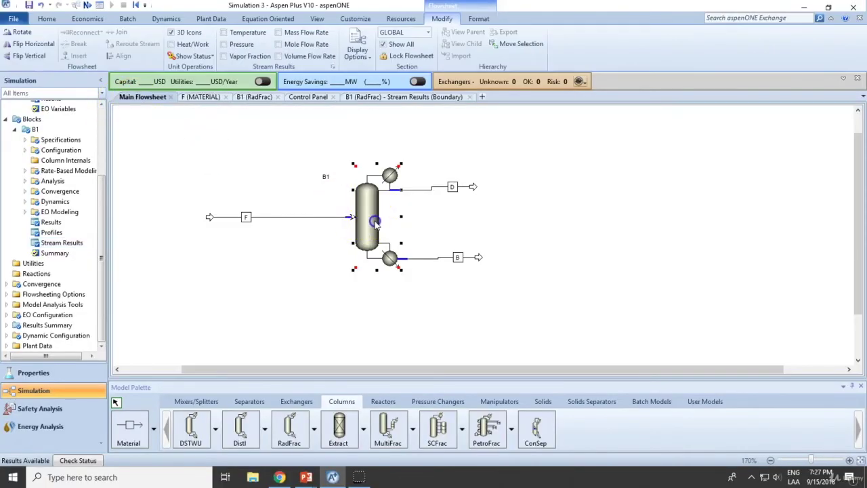
double_click(373, 221)
click(146, 115)
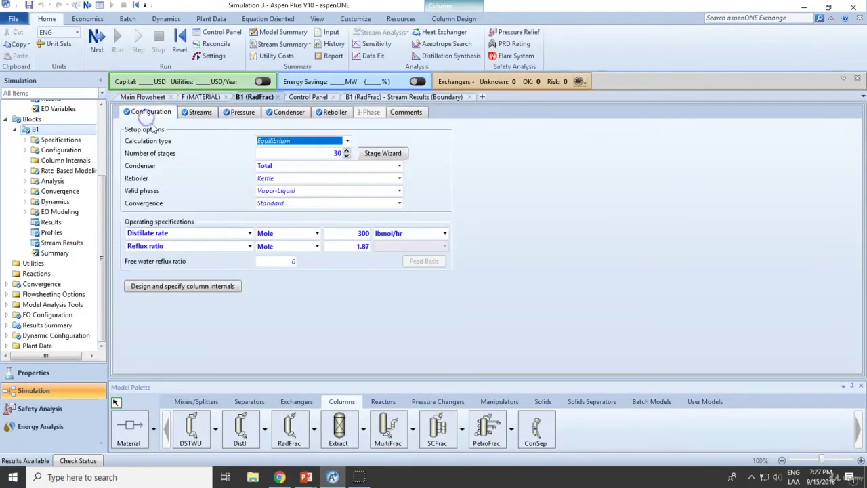
click(361, 248)
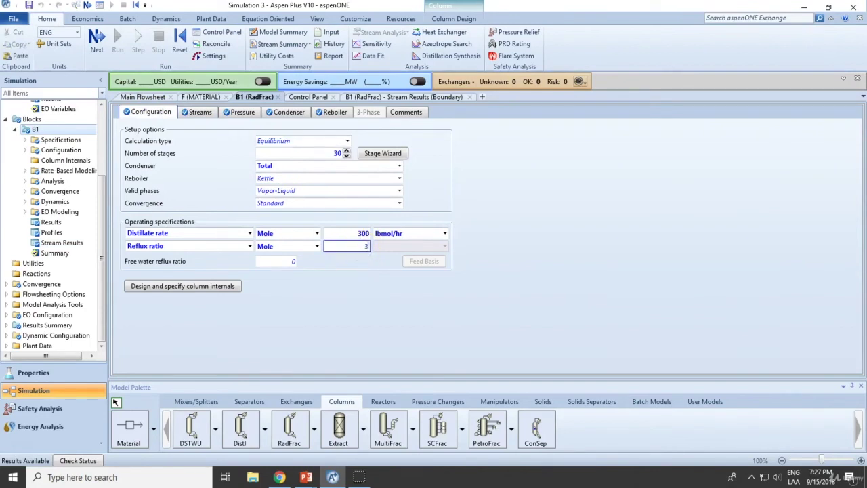
key(Return)
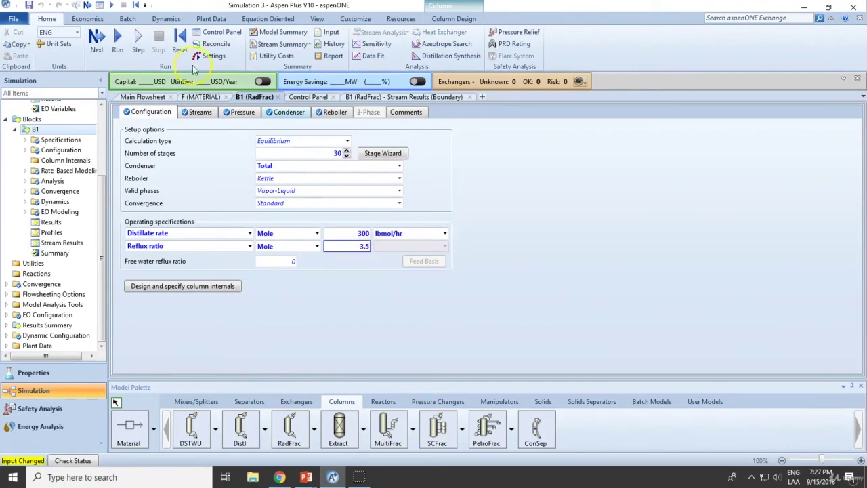
click(94, 46)
click(483, 259)
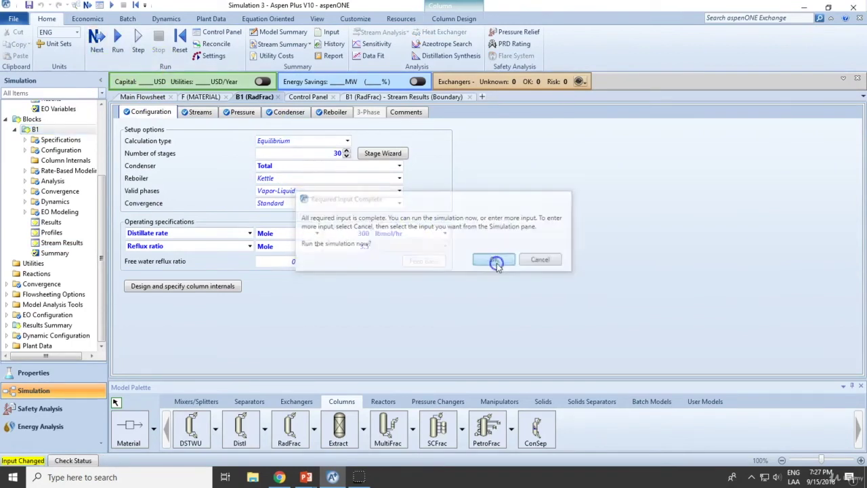
Check B1's stream results: 299.885 lbmol/hr C4 in D, 0.114723 in B.
click(155, 99)
right_click(364, 210)
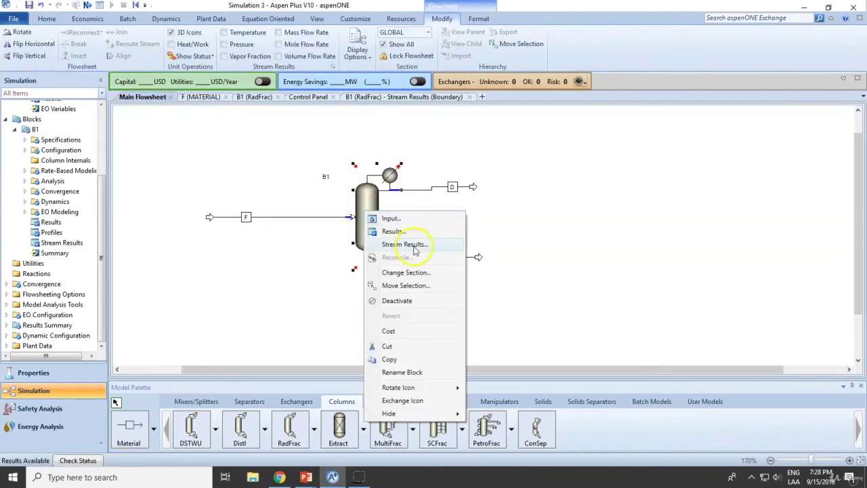
click(414, 245)
click(480, 258)
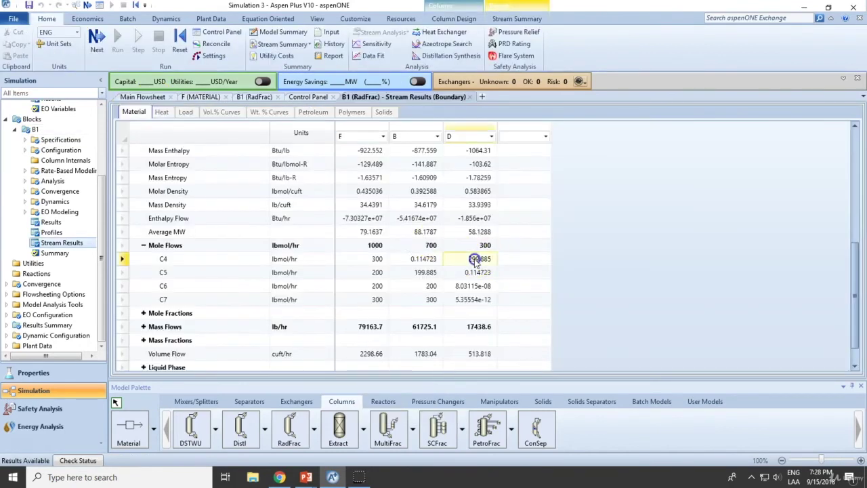
click(429, 263)
click(478, 263)
click(423, 259)
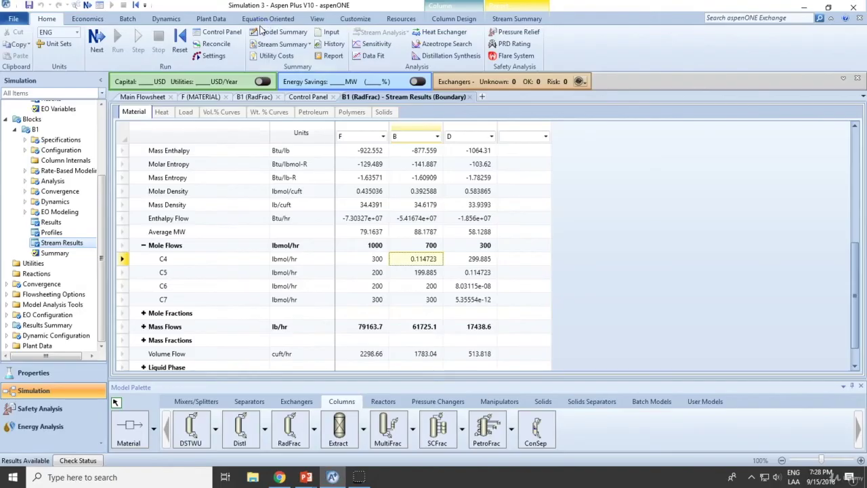
Compute C4 lost to bottoms, 0.11/(0.11+299.89)*100 ≈ 0.0367%, then append -100.
text(0)
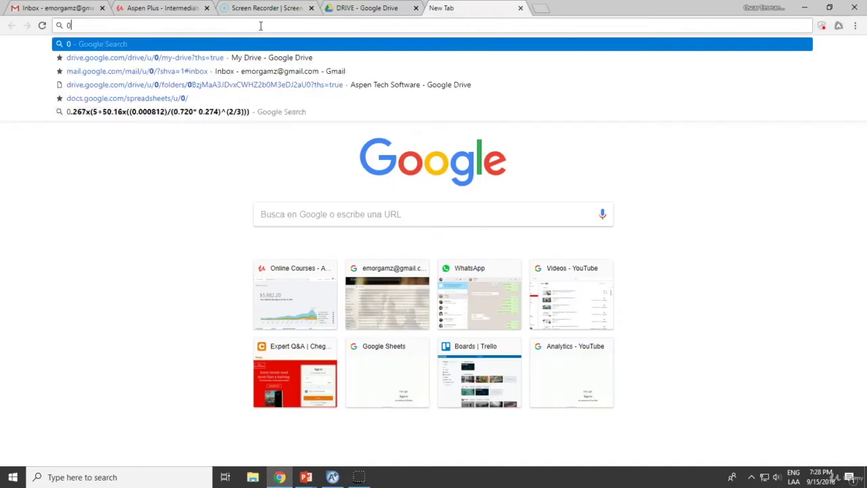
text(.11/()
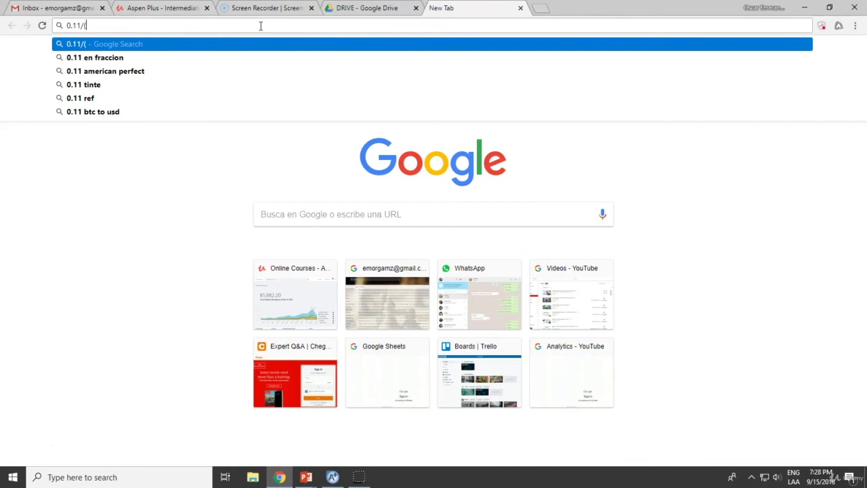
text(0.11+)
text(29)
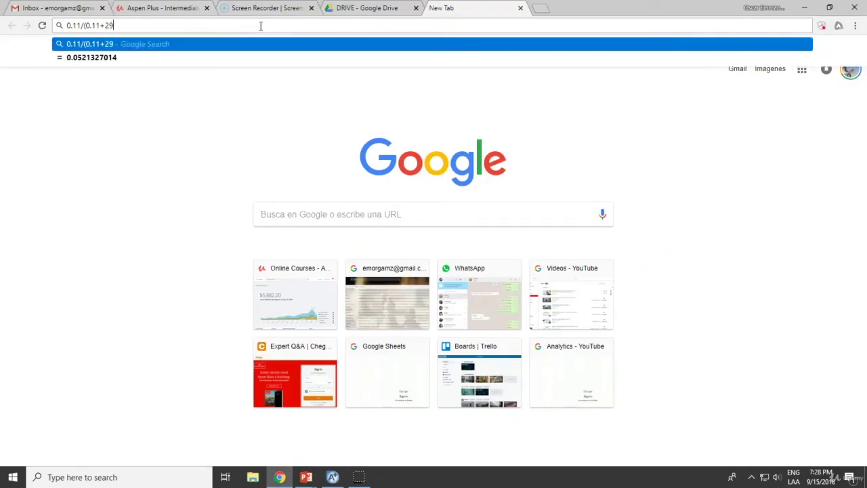
text(9.89)
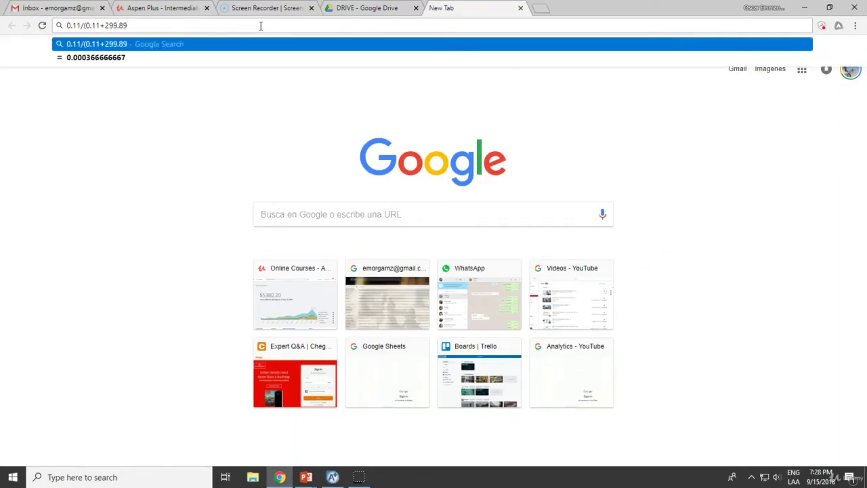
text()*100)
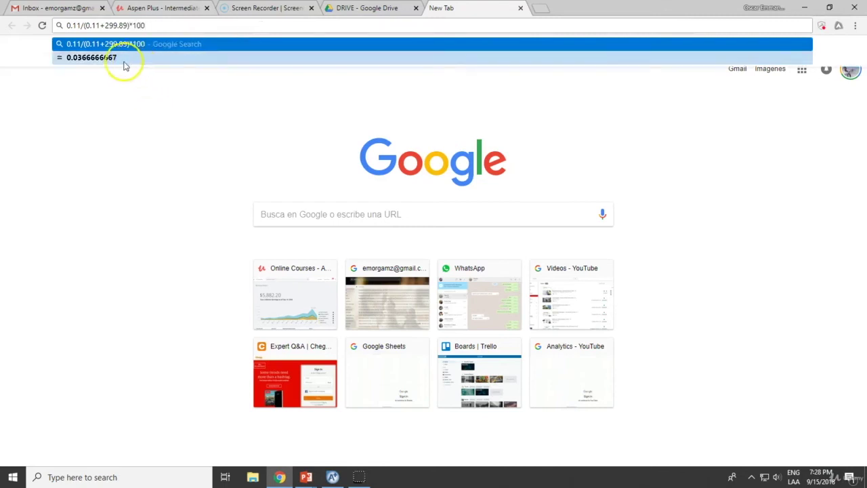
key(alt+Tab)
key(alt+Tab)
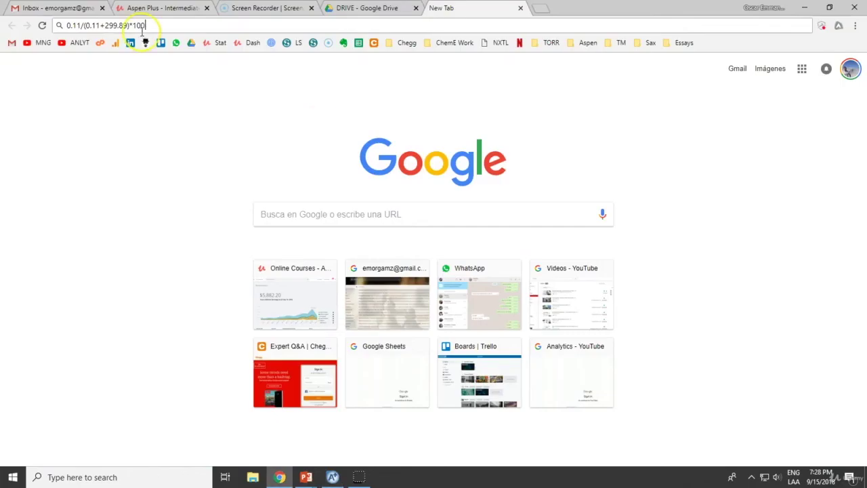
text(-100)
key(alt+Tab)
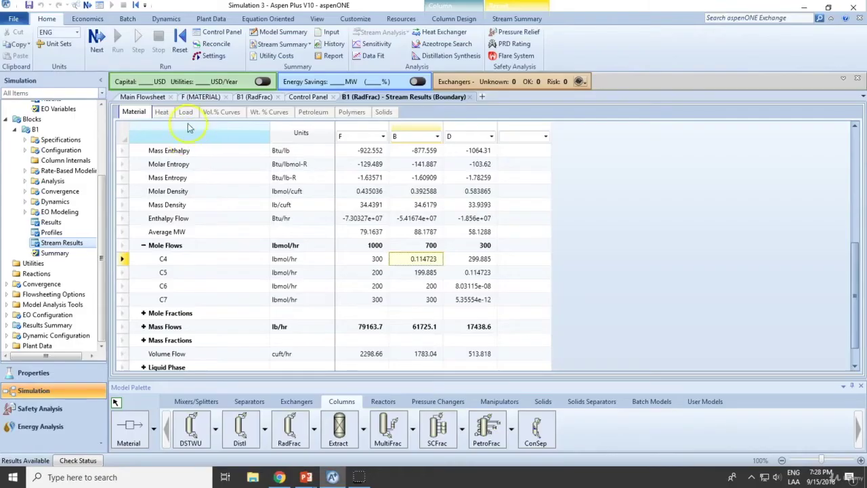
Change column B1's reflux ratio to 2.8 and rerun the simulation.
click(152, 97)
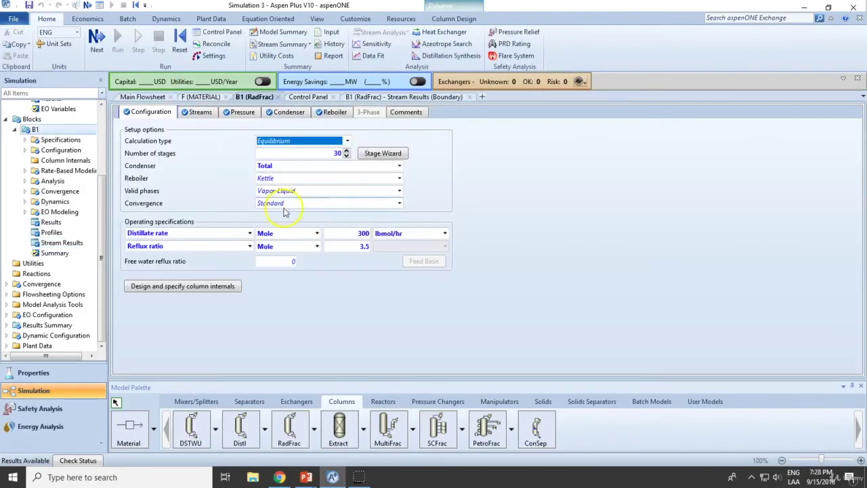
click(361, 248)
text(2.8)
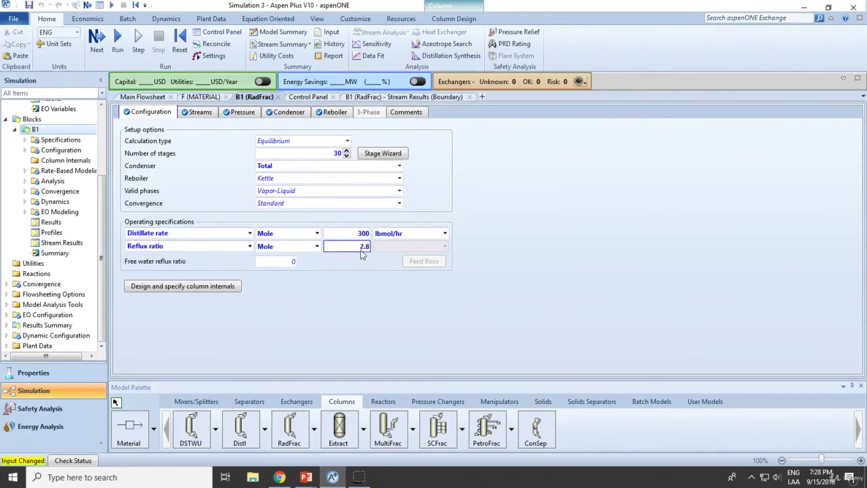
click(94, 41)
click(496, 258)
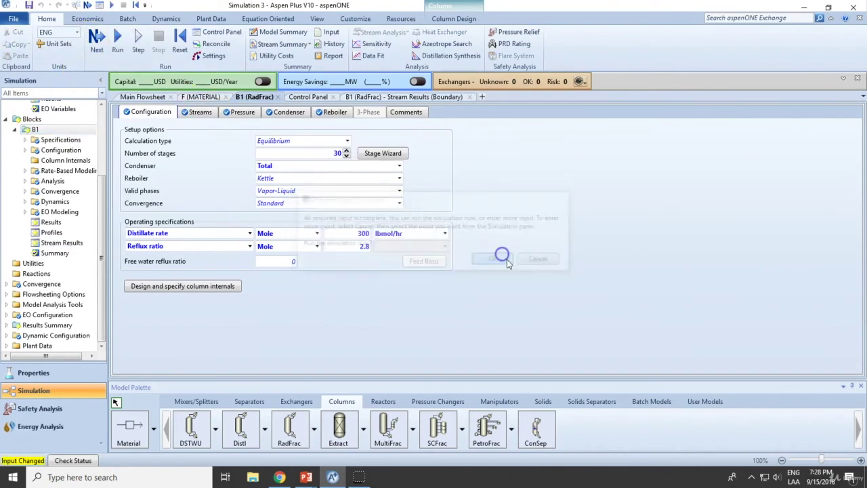
Open B1's stream results showing 299.702 lbmol/hr C4 in D and 0.297537 in B.
click(143, 97)
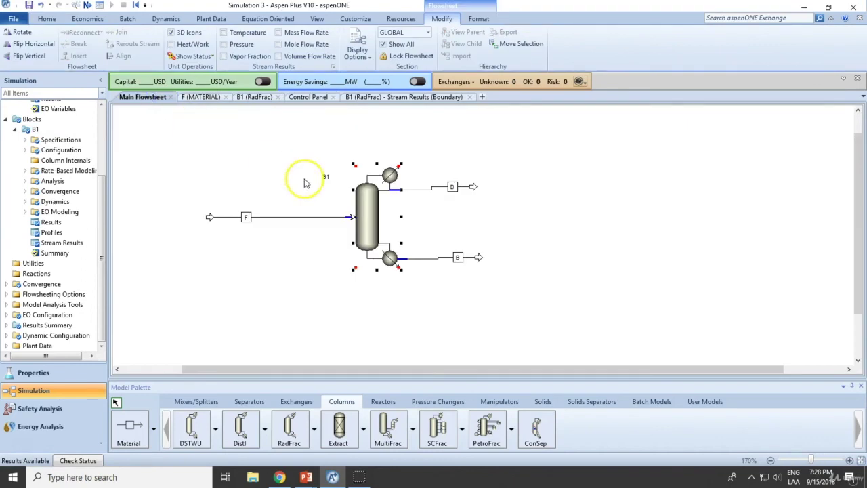
right_click(380, 227)
click(423, 260)
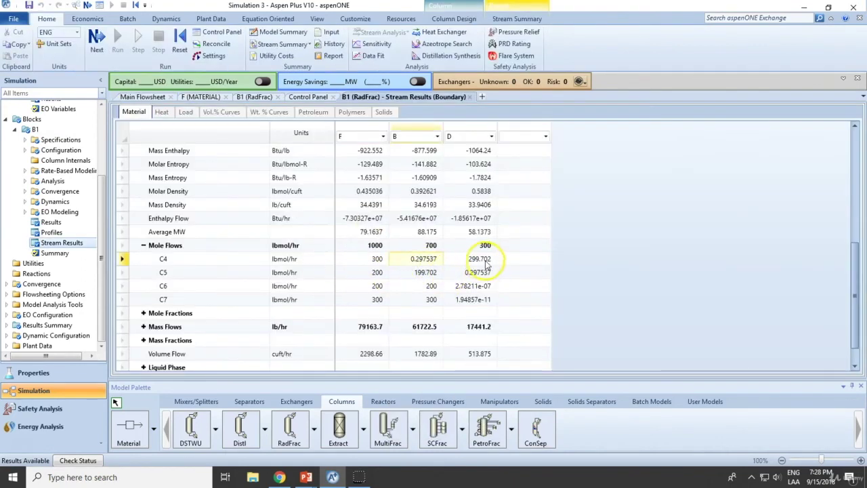
In the Chrome address-bar calculation, replace the bottoms C4 value with 0.297.
key(alt+Tab)
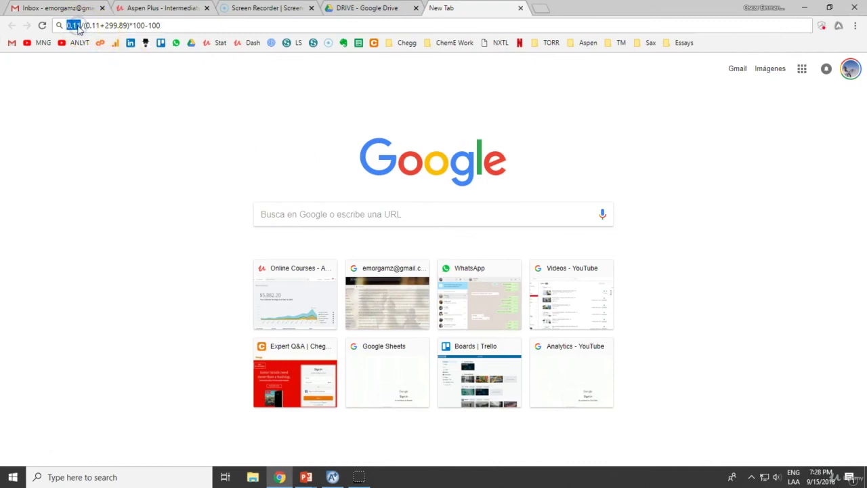
text(0.29)
key(alt+Tab)
key(alt+Tab)
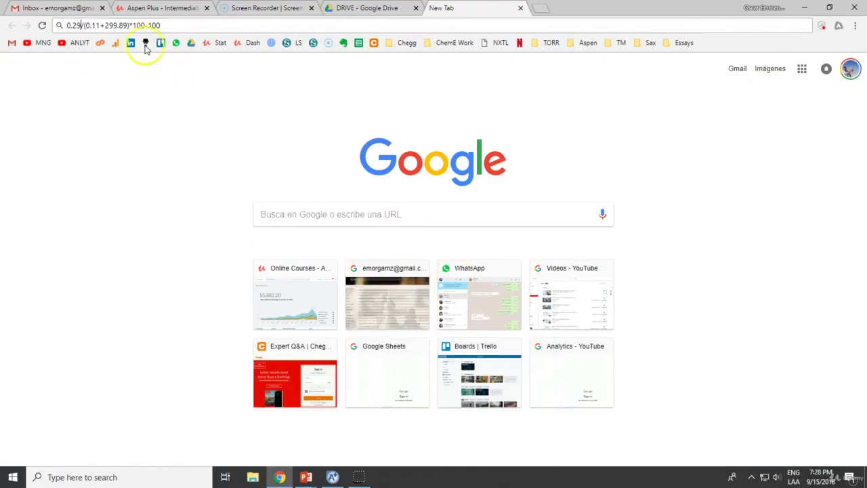
text(7)
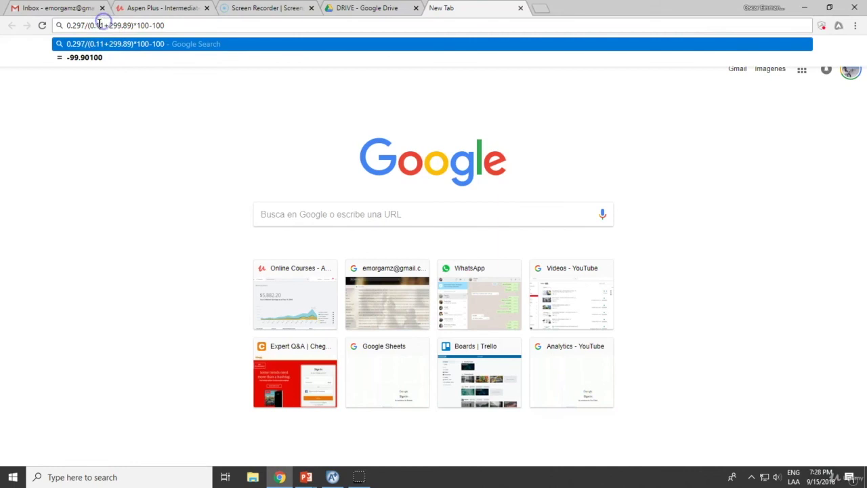
triple_click(99, 25)
double_click(99, 25)
text(0.297)
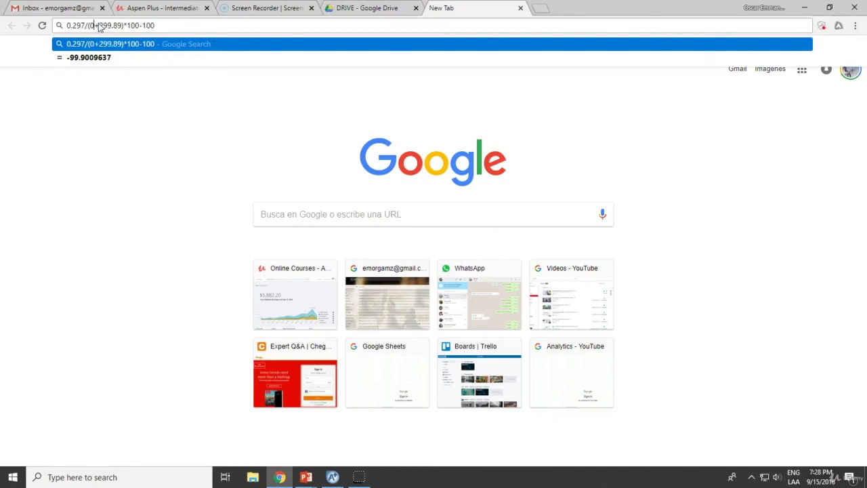
Enter the distillate C4 flow 299.702 and evaluate 0.297/(0.297+299.702)*100-100.
key(alt+Tab)
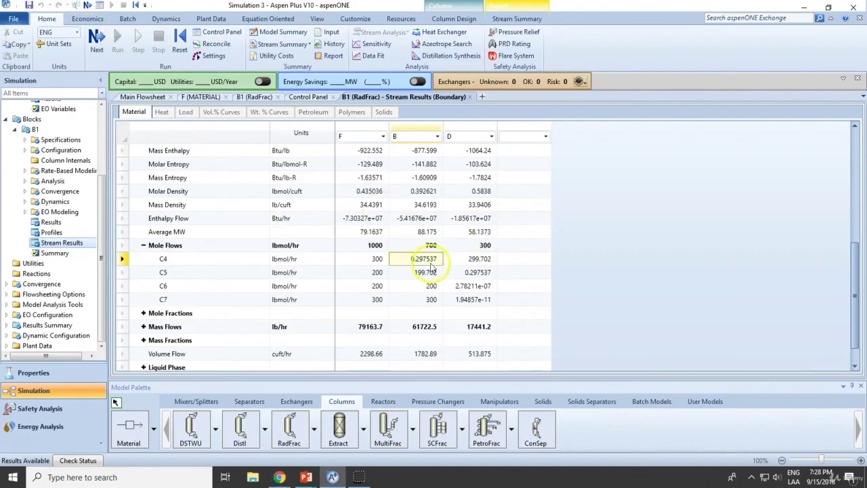
key(alt+Tab)
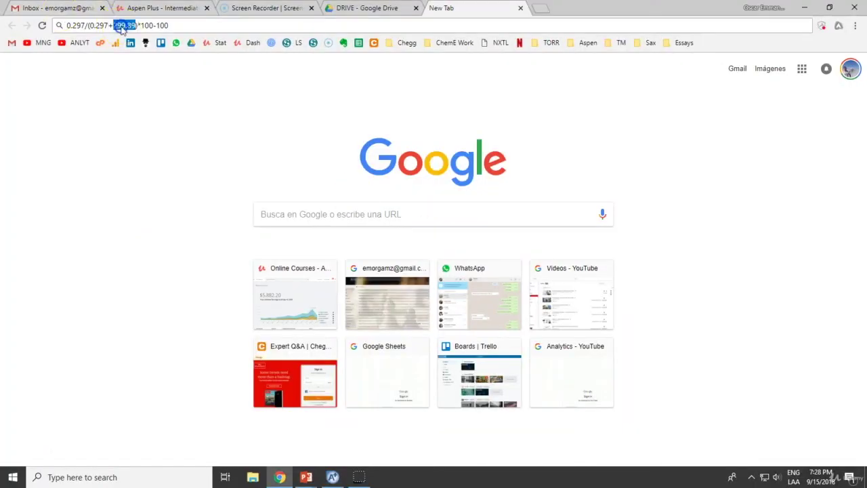
text(299.702)
key(alt+Tab)
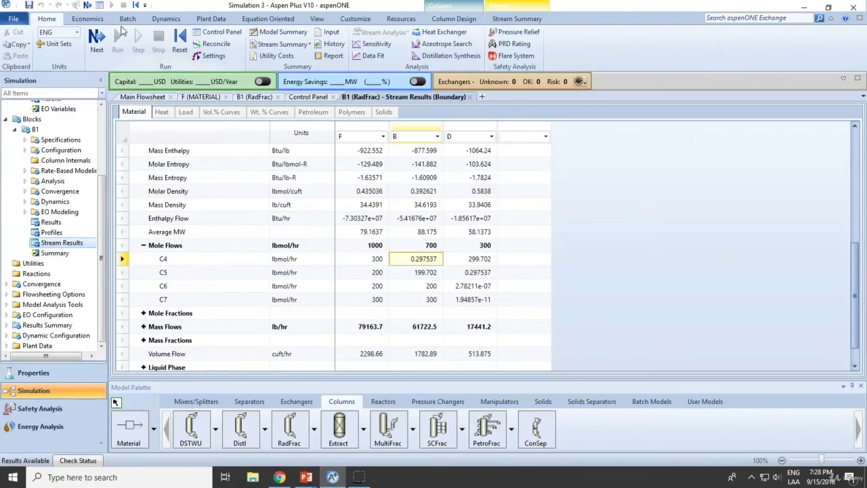
key(alt+Tab)
click(122, 25)
Back in Aspen, reopen column B1's configuration and clear the 2.8 reflux ratio for a new value.
key(alt+Tab)
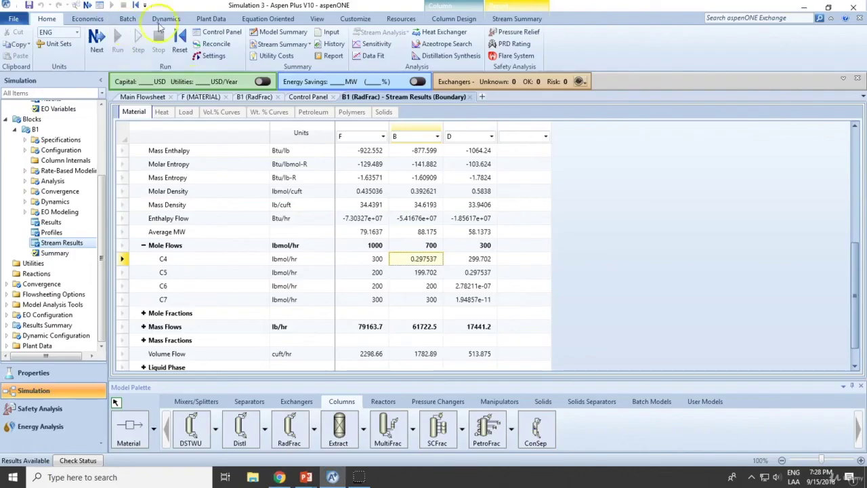
click(142, 96)
double_click(369, 210)
click(363, 247)
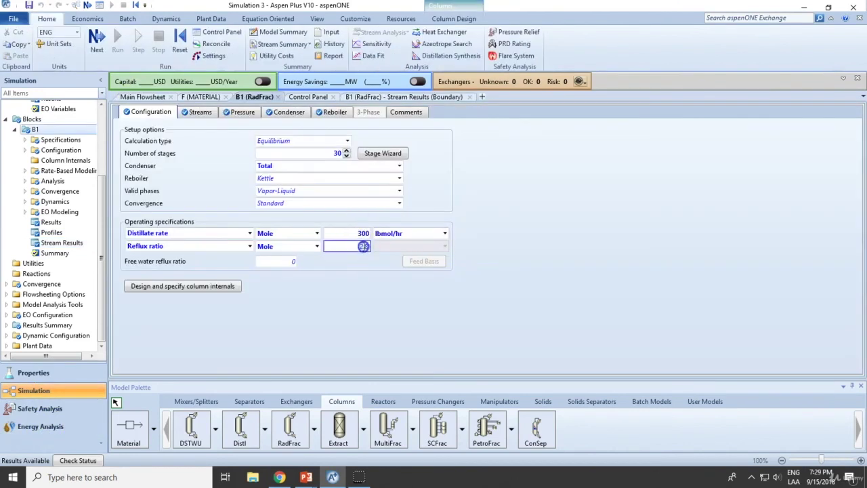